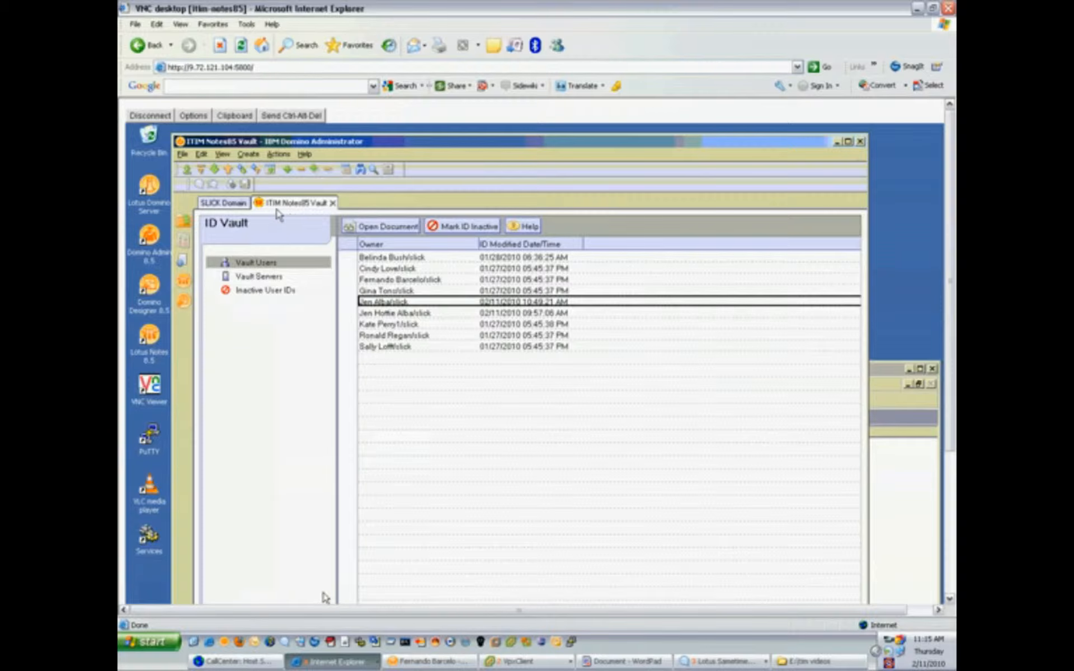
- Leave Domino Administrator and look for the Tivoli Identity Manager browser window among the open windows
click(335, 662)
click(346, 643)
click(335, 662)
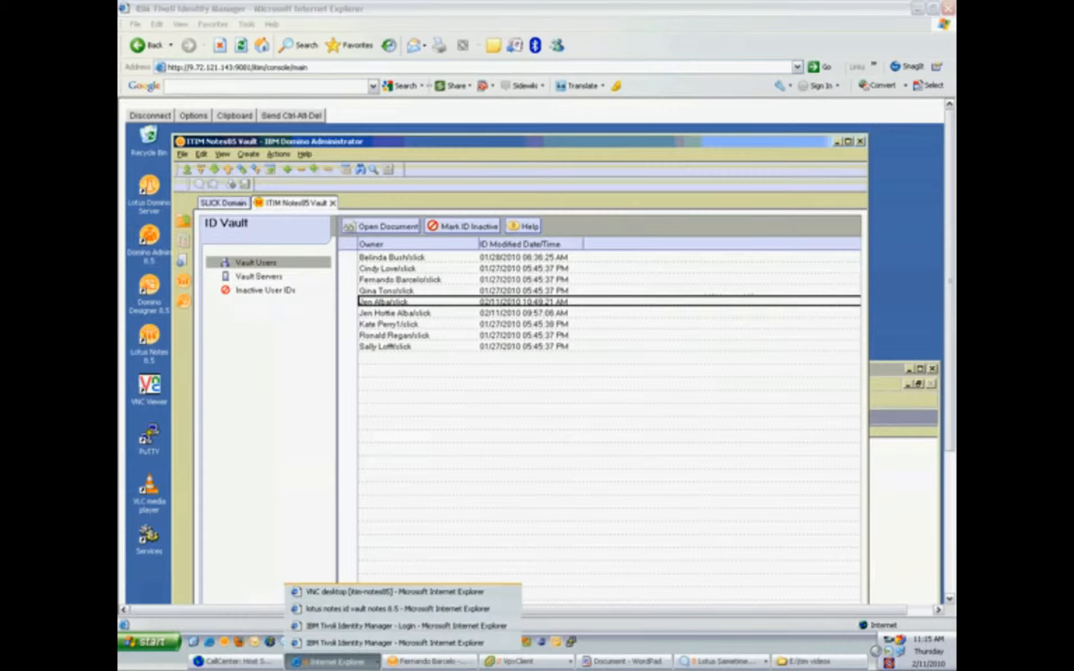
- Bring up the Tivoli Identity Manager 5.1 login page and enter the user's ID
click(395, 626)
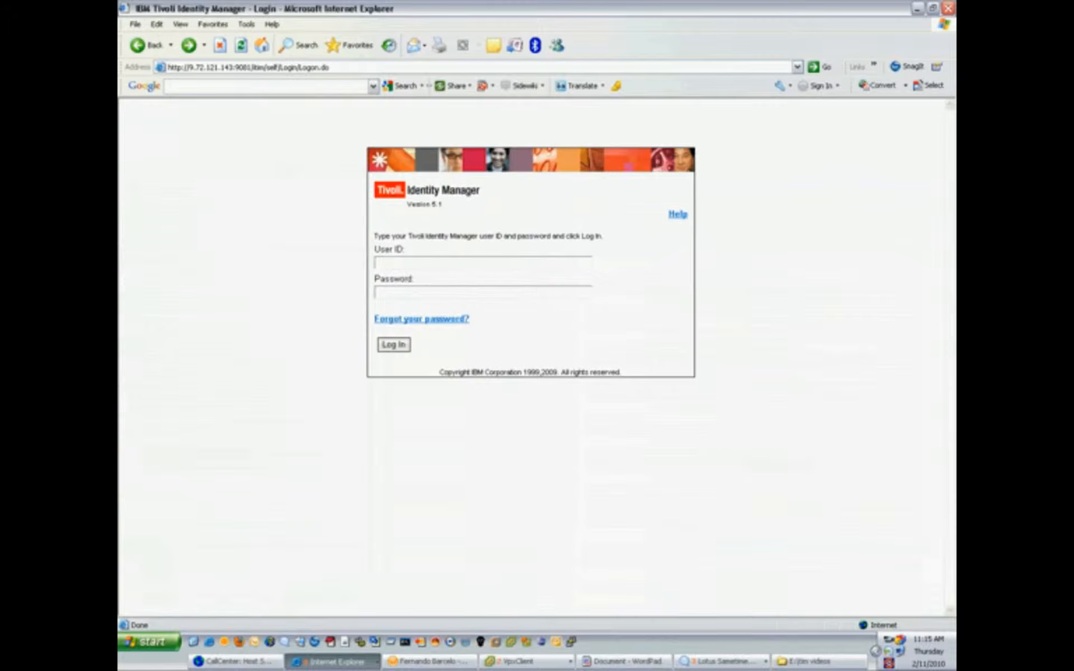
click(387, 263)
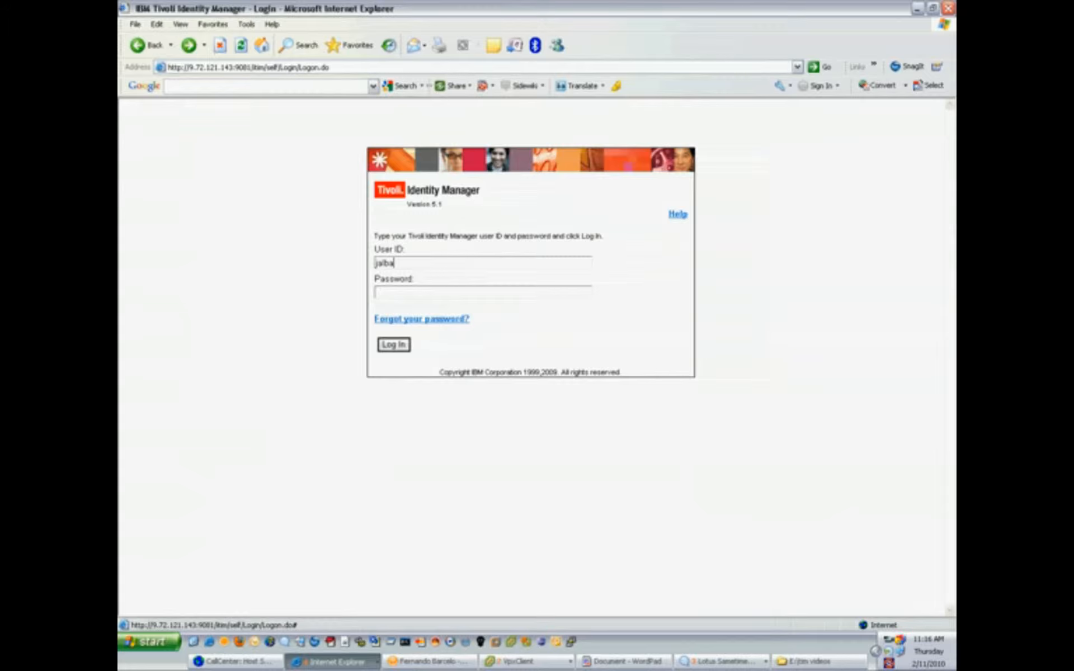
- Start 'Forgot your password?' and submit the answer to the 'Do I like Fern' security question
click(422, 319)
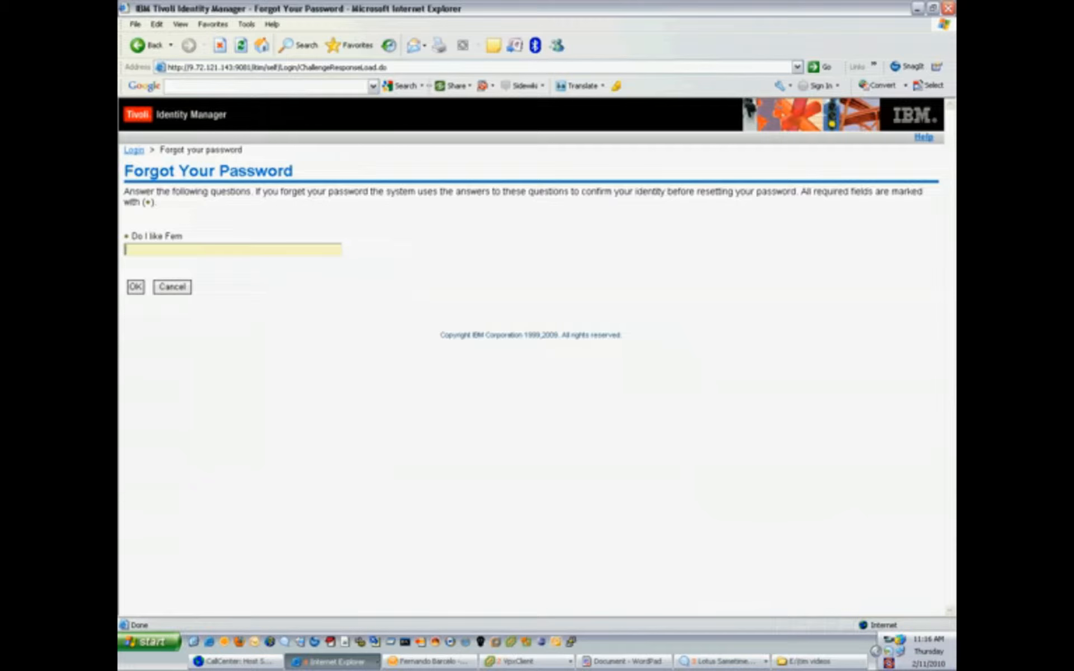
text(yes)
key(Tab)
key(Return)
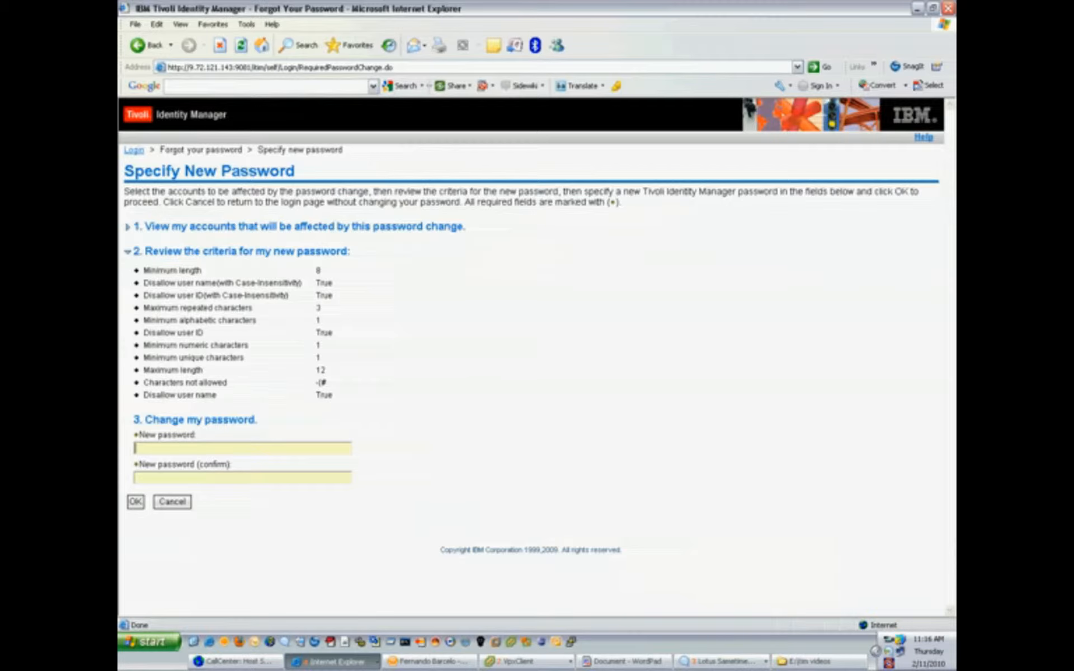
- Enter and confirm the new password, dismiss the password-changed notice, and log off
text(***********)
key(Tab)
text(***********)
key(Return)
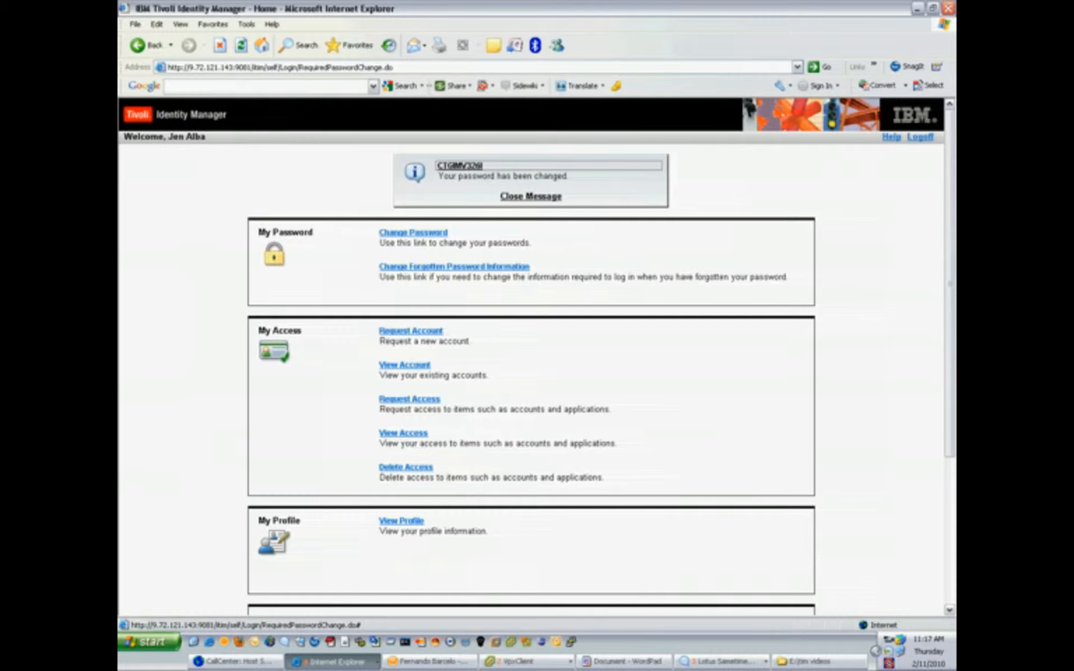
click(530, 196)
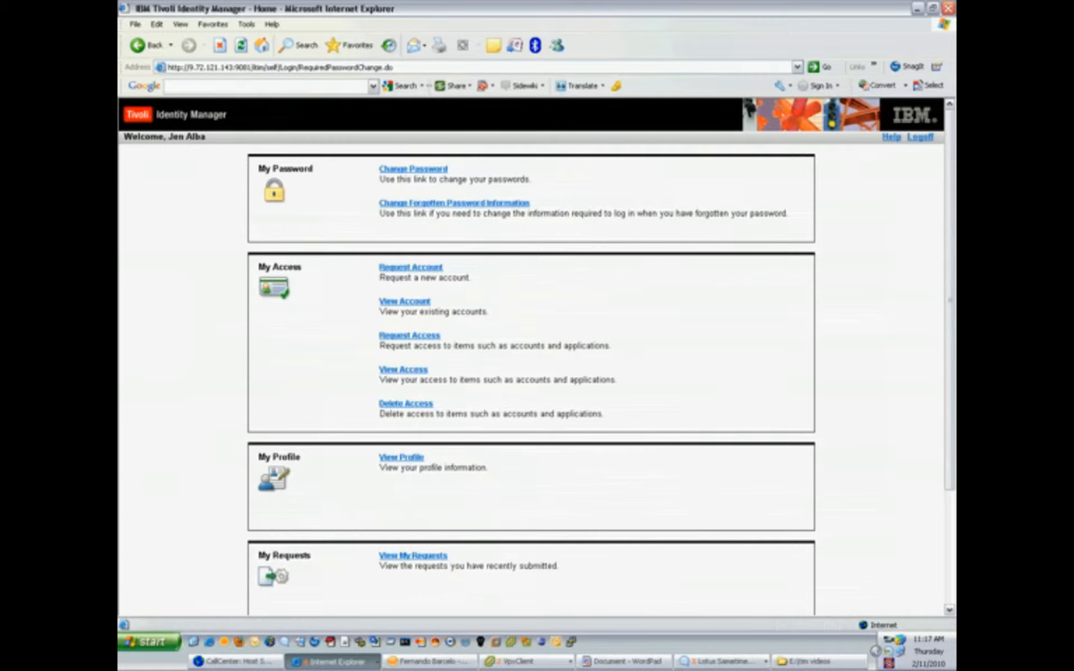
click(921, 137)
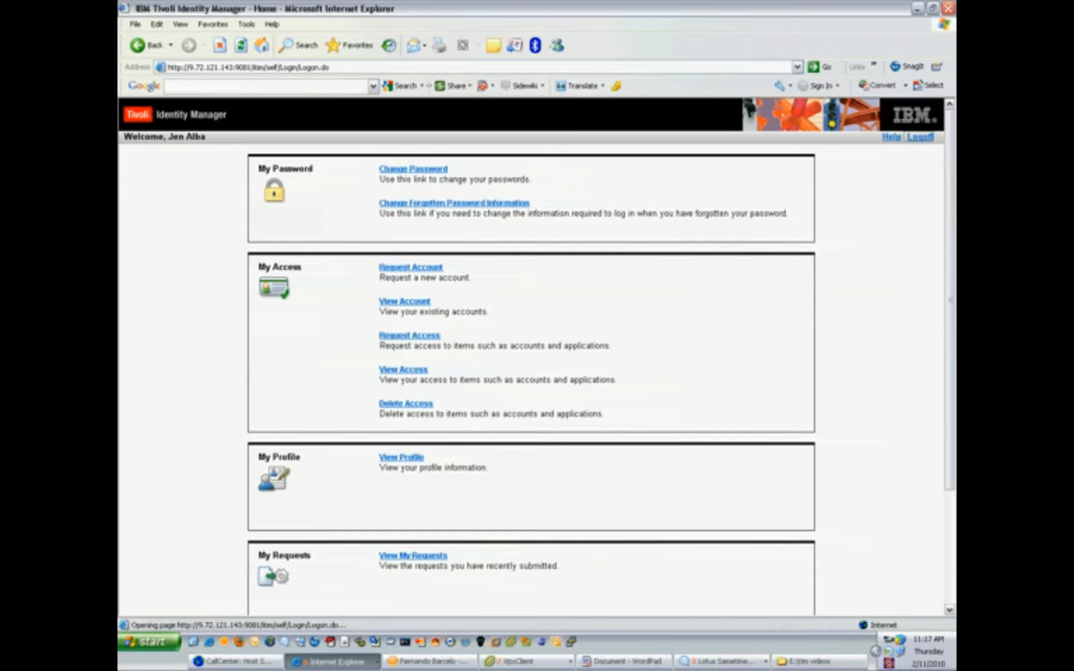
- Log on to the Windows 7 virtual machine, then into Lotus Notes 8.5, with the reset password
click(526, 662)
click(537, 620)
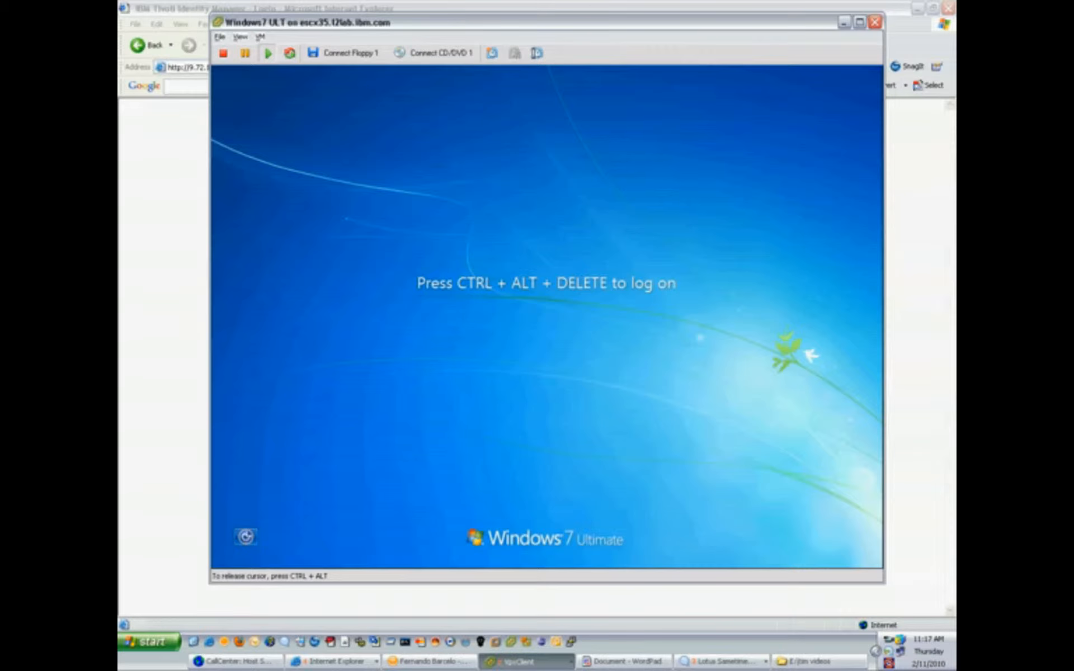
key(ctrl+alt+Insert)
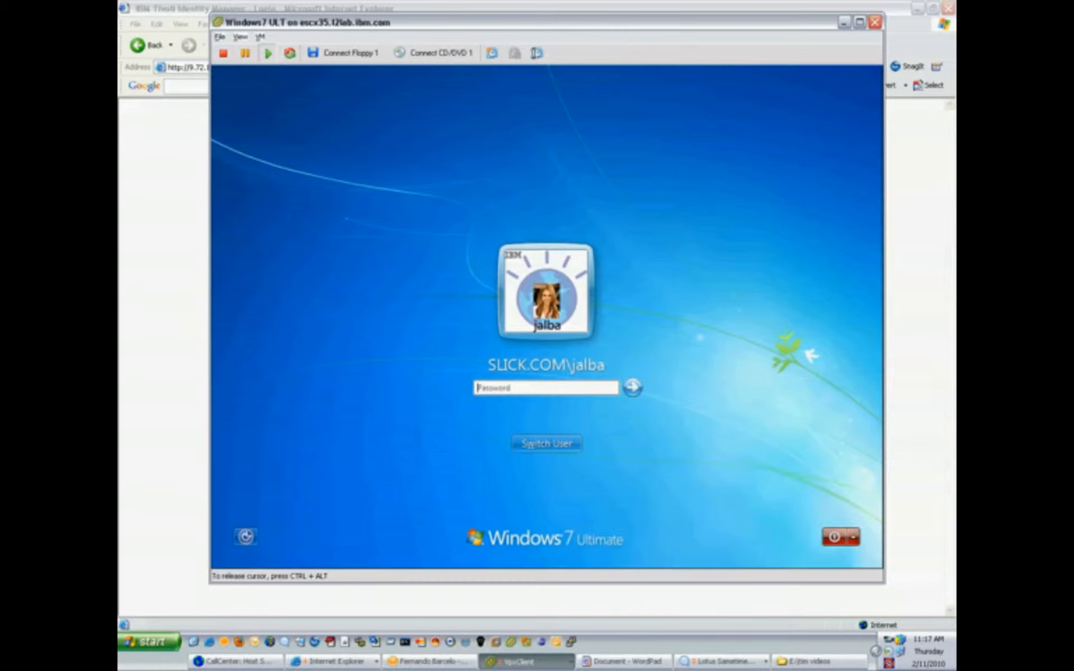
text(***********)
key(Return)
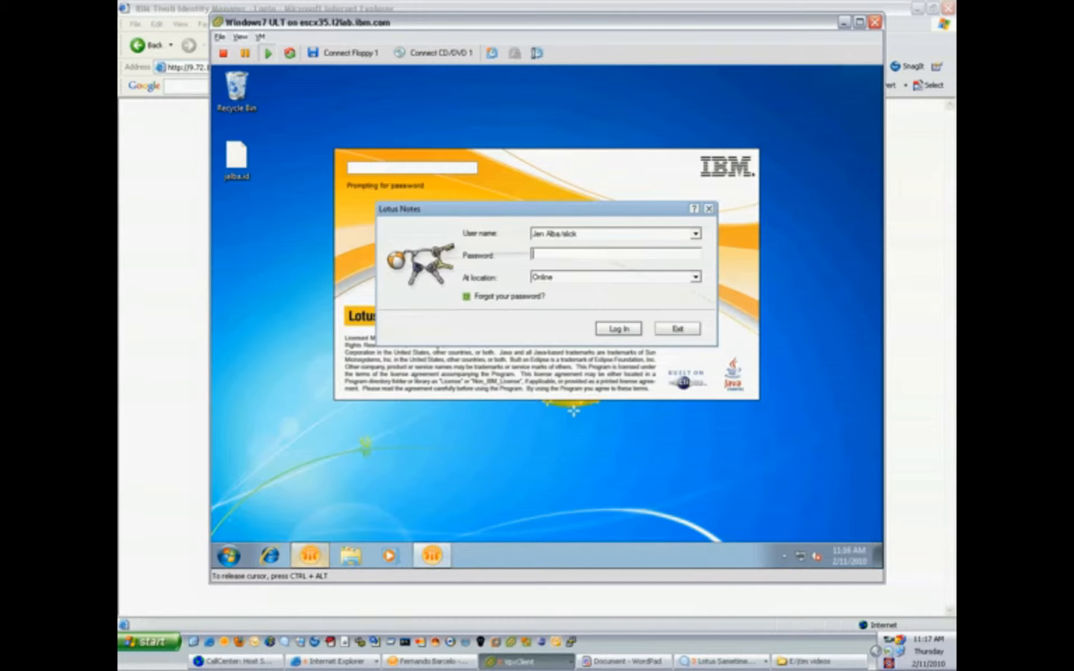
text(XXXXXXXXXXXXXX)
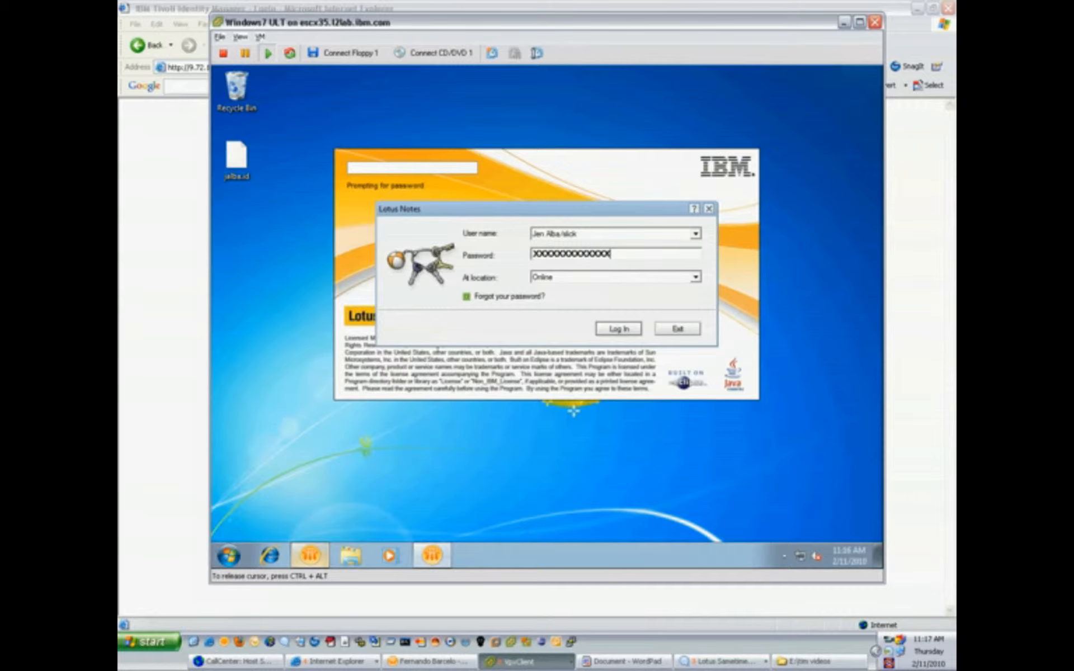
key(Return)
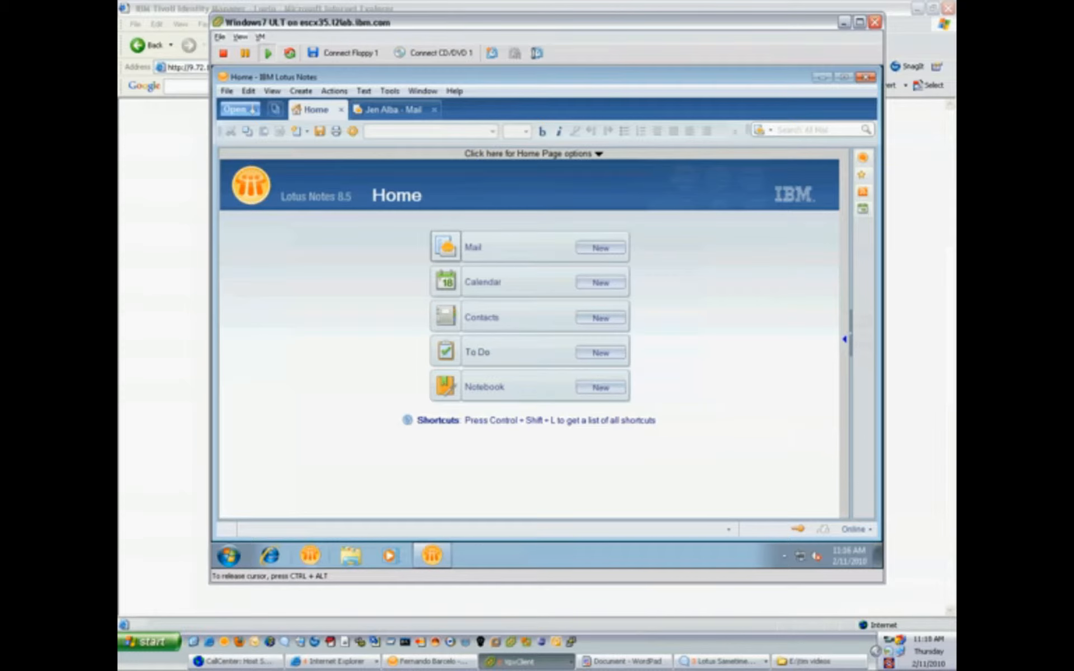
- Sign in to Lotus iNotes from Internet Explorer in the VM with the user's name and new password
click(269, 556)
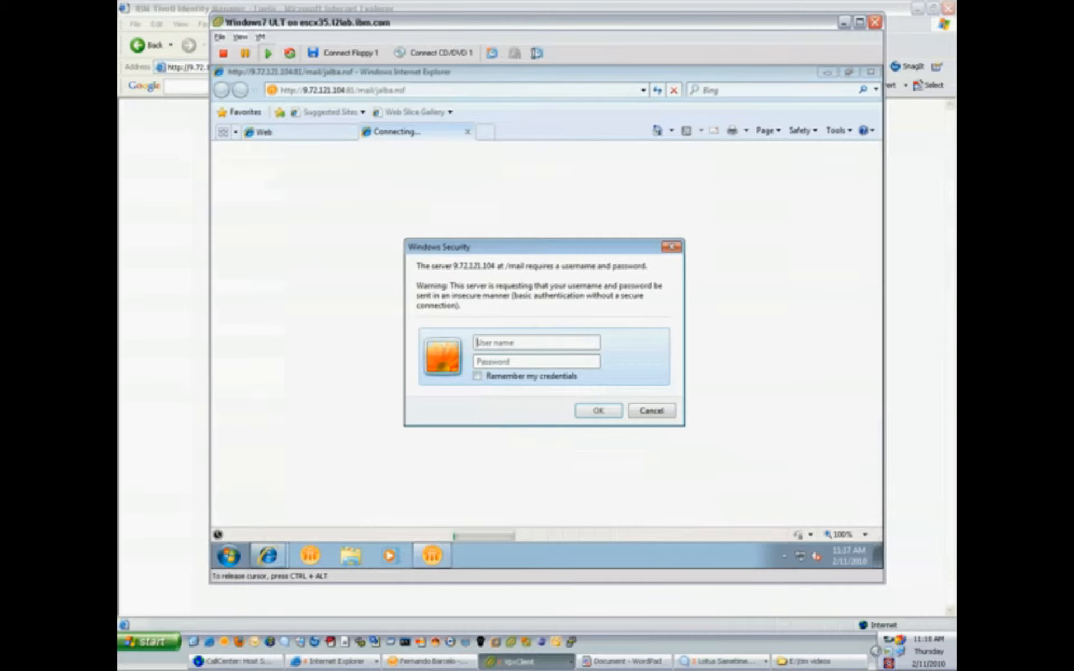
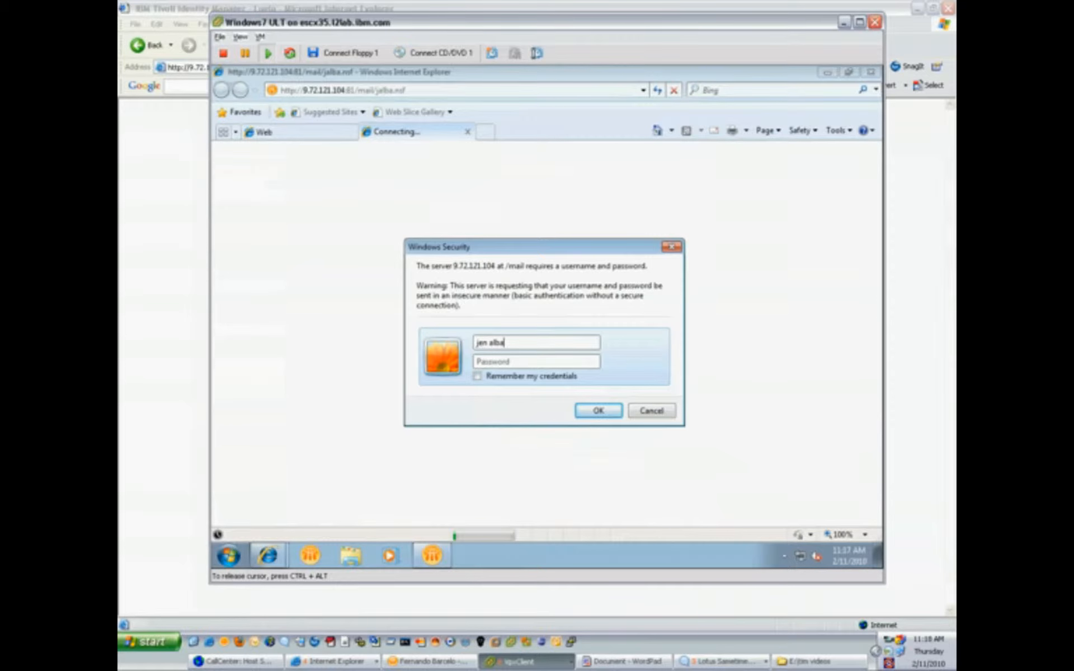
key(Tab)
text(●●●●●●●●●●●)
key(Return)
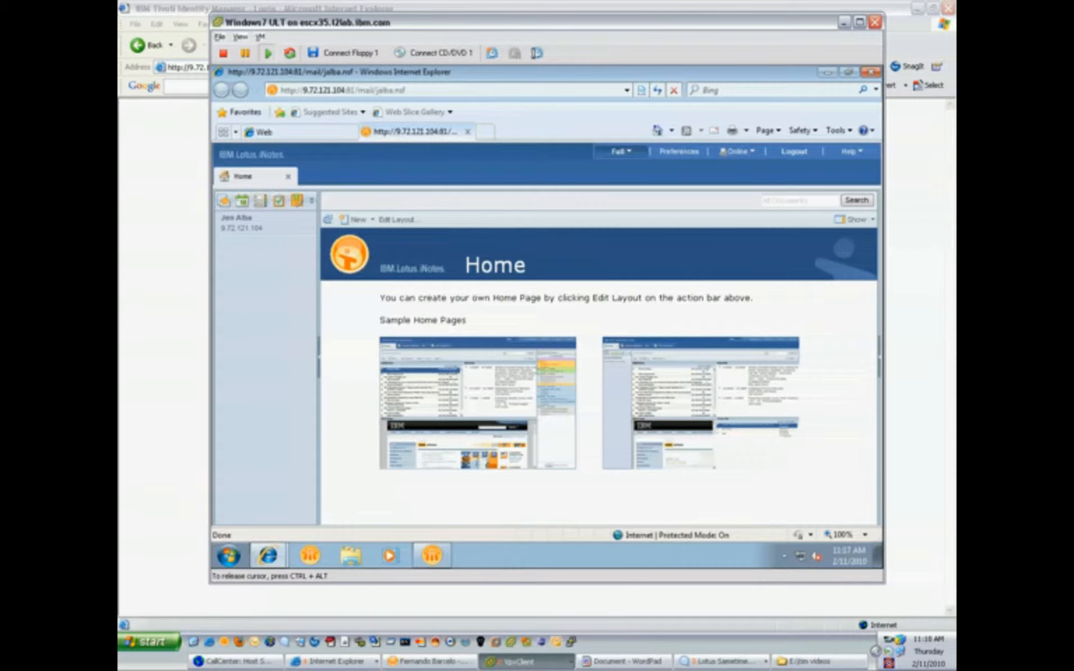
key(ctrl+alt)
- Return to the Tivoli Identity Manager admin console and close the View All Requests tab
click(336, 661)
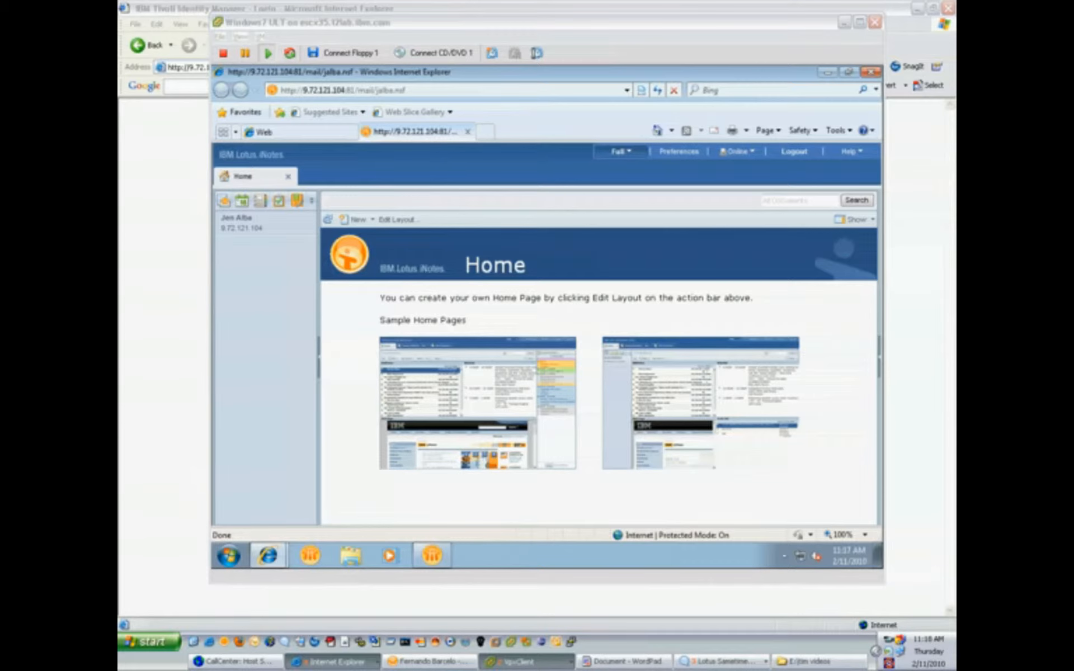
click(395, 643)
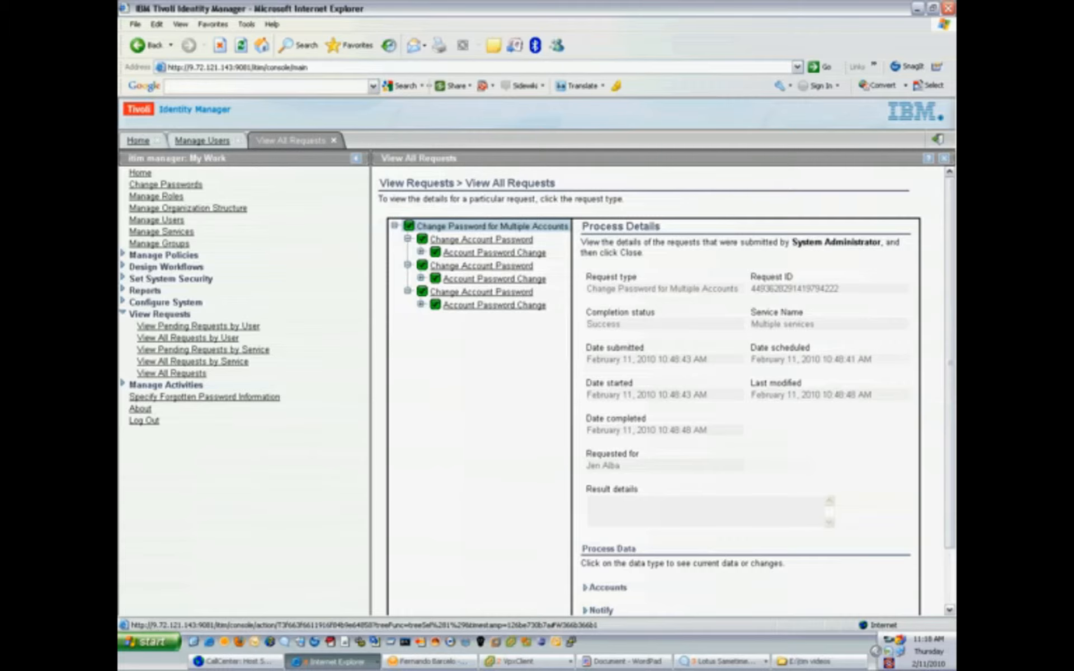
click(334, 140)
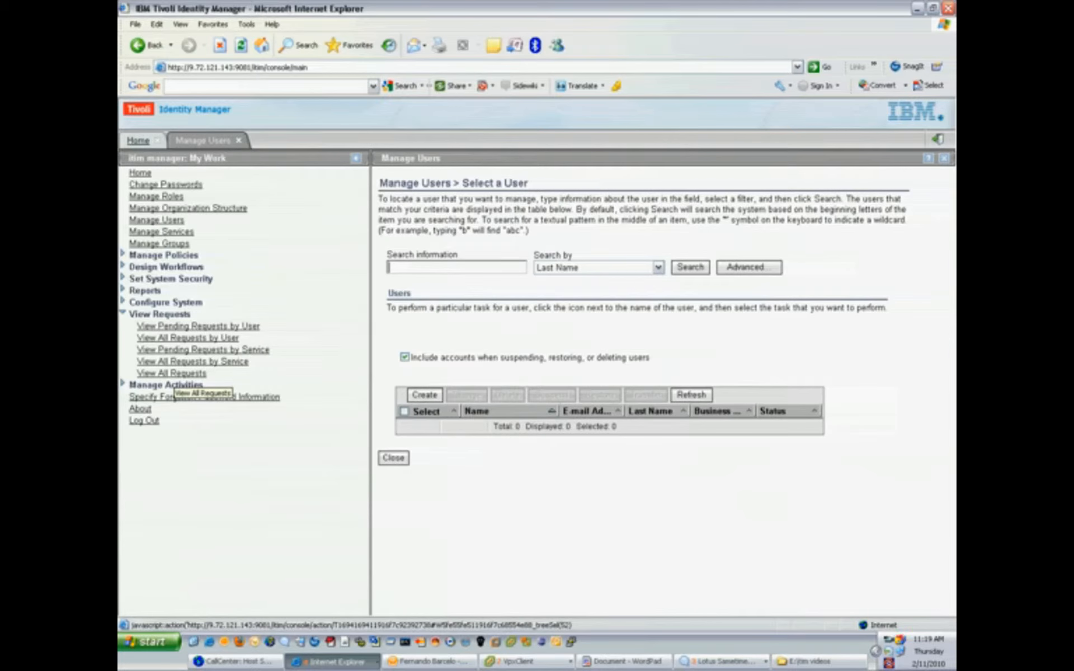
- Open View All Requests to list today's 22 requests, including the successful password change
click(173, 375)
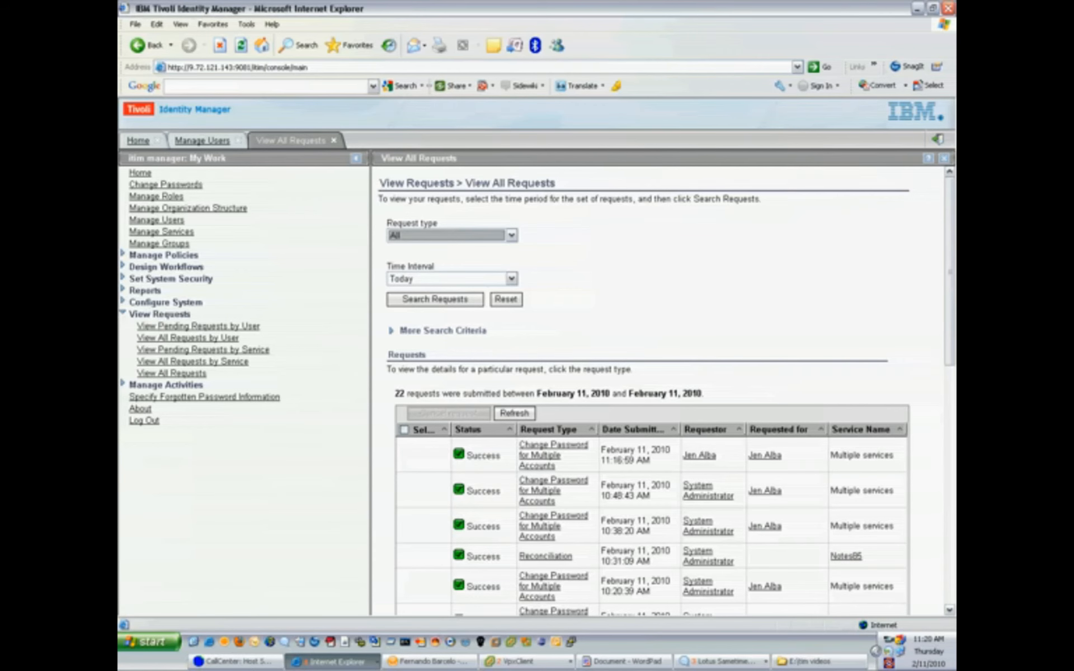
- View the About page showing version 5.1.0.0, then bring up the WordPad credits document
click(171, 374)
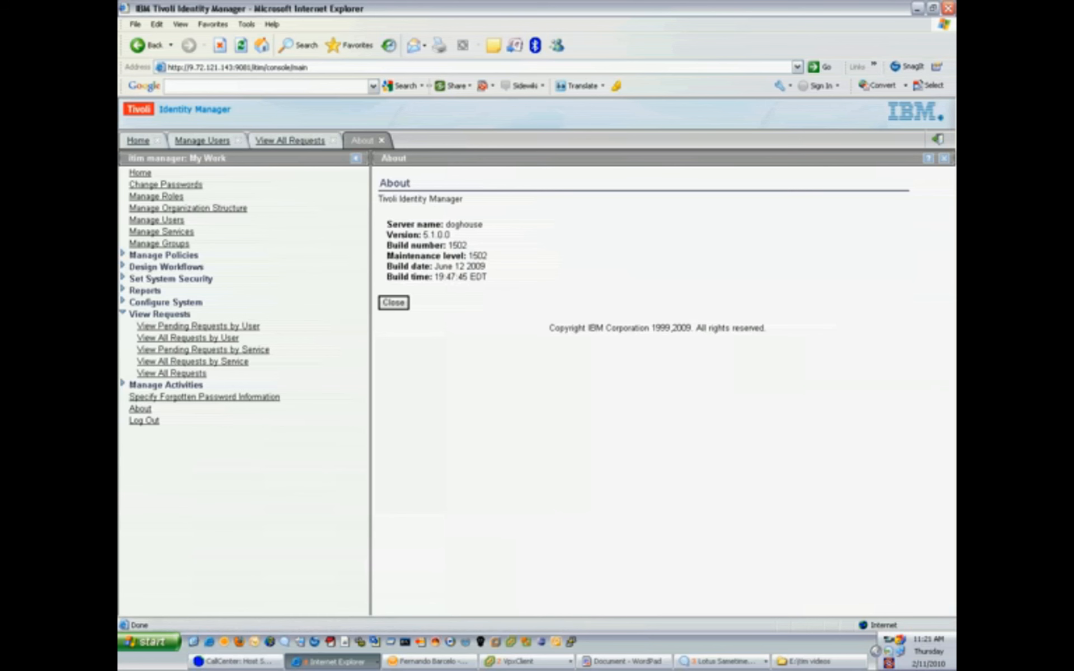
click(623, 662)
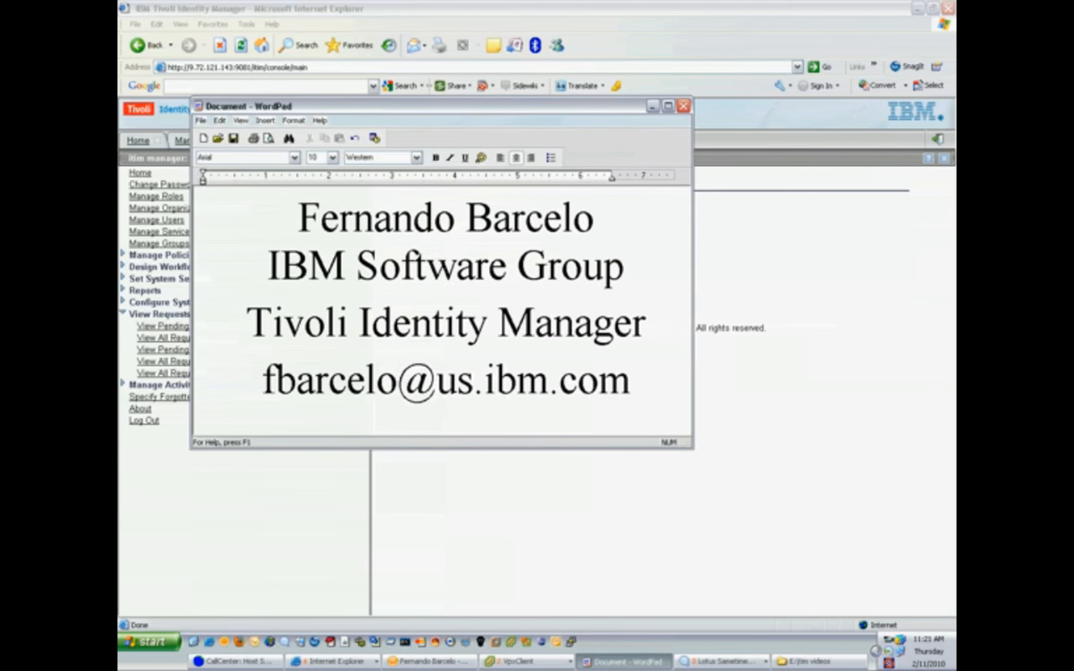